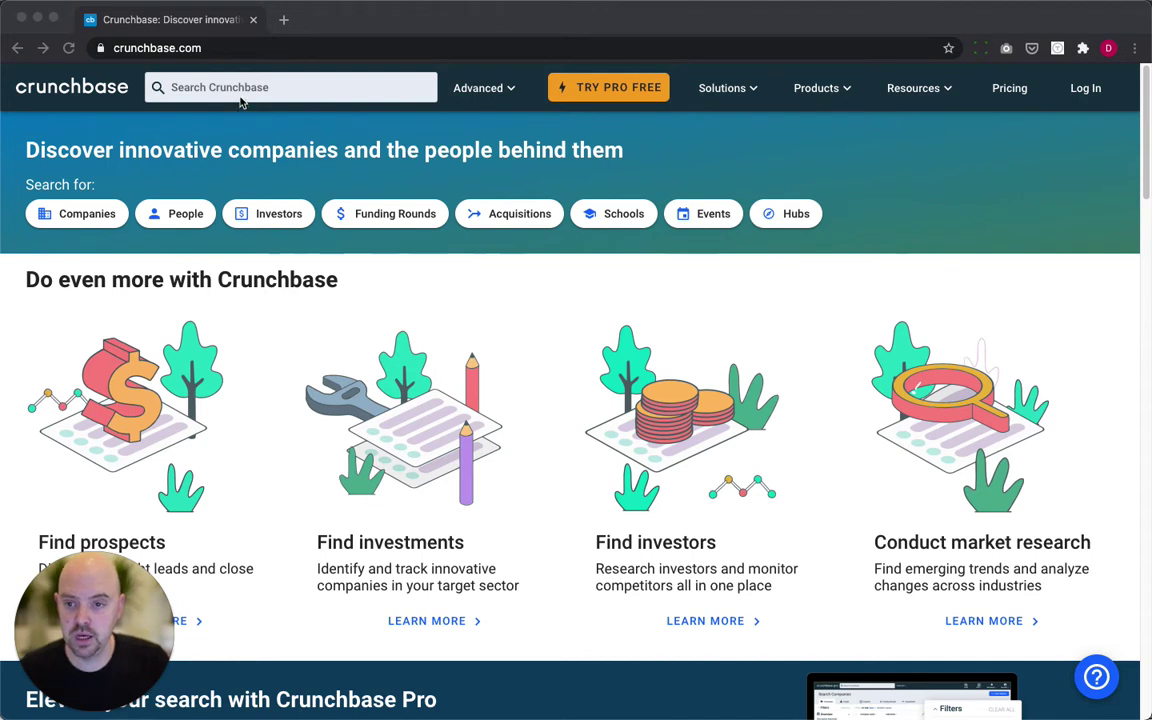
Open the search for companies from the Crunchbase homepage.
left_click(216, 49)
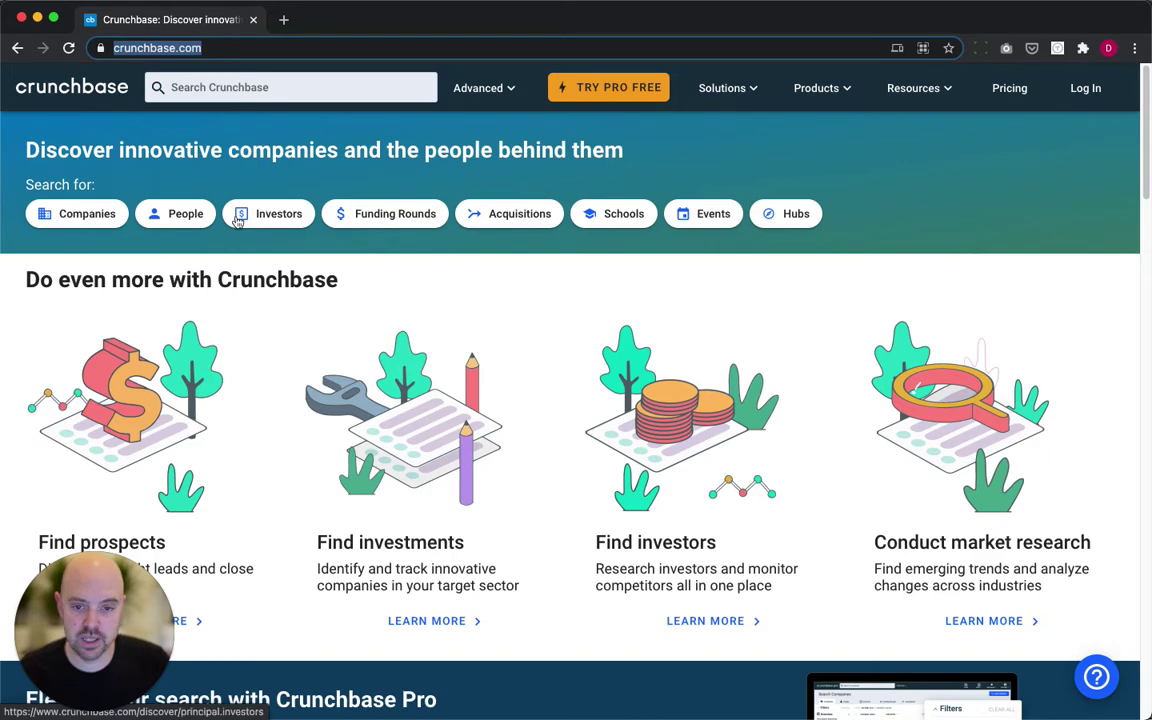
left_click(85, 217)
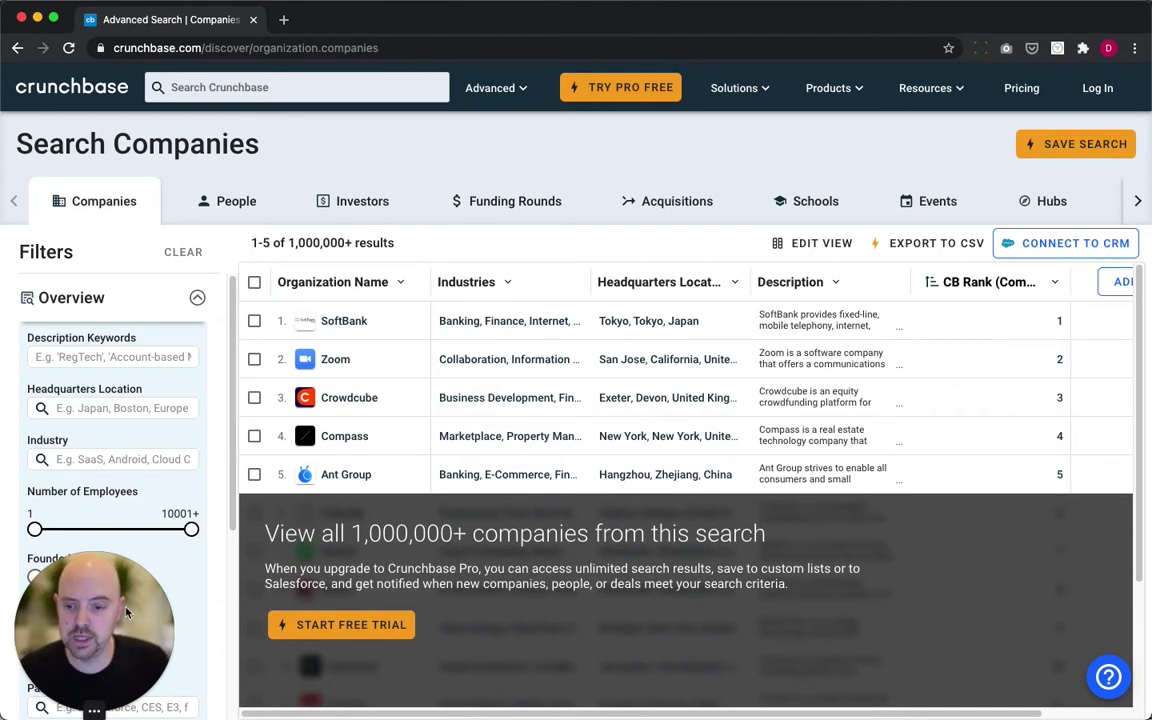
left_click_drag(161, 640, 1033, 632)
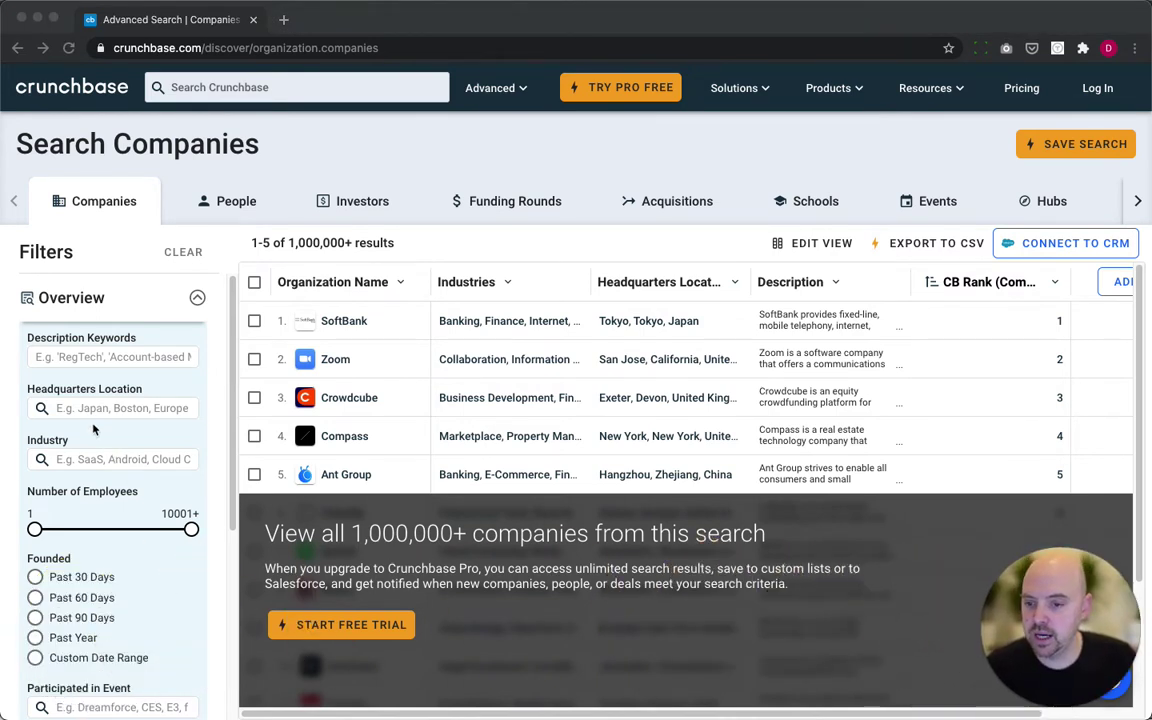
Filter the companies by the Financials criteria last funding type Pre-Seed and last funding date Past 30 Days.
left_click(233, 340)
left_click_drag(233, 340, 229, 477)
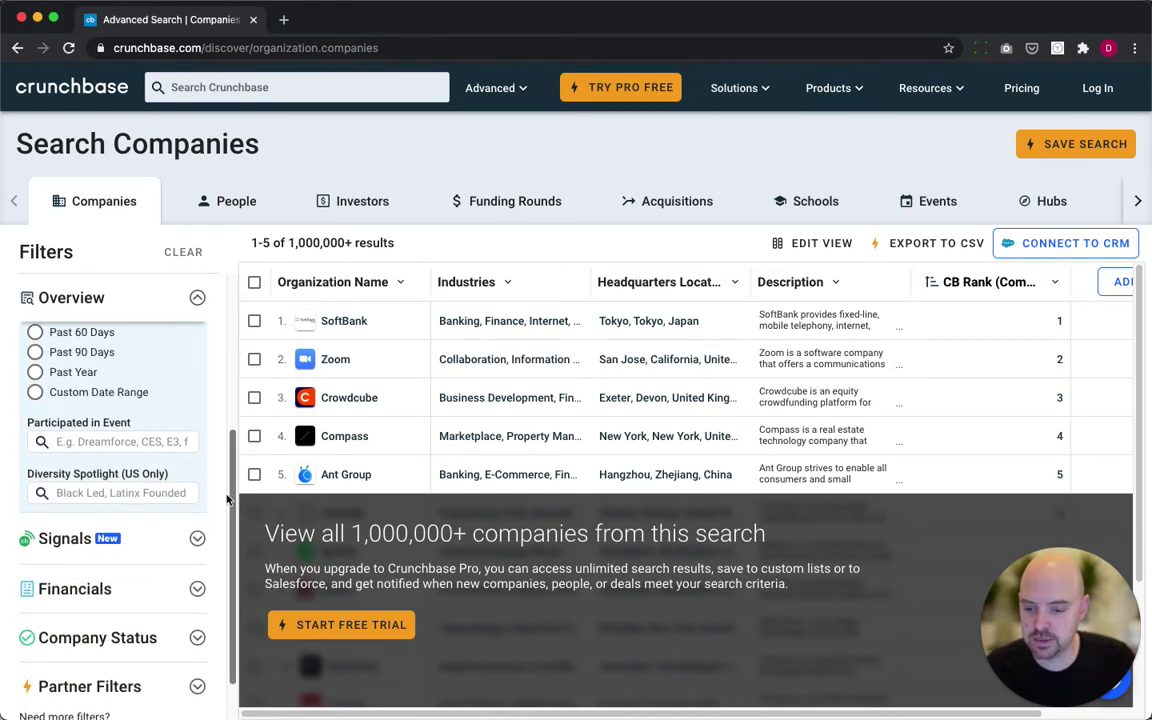
left_click(195, 590)
left_click_drag(232, 510, 239, 400)
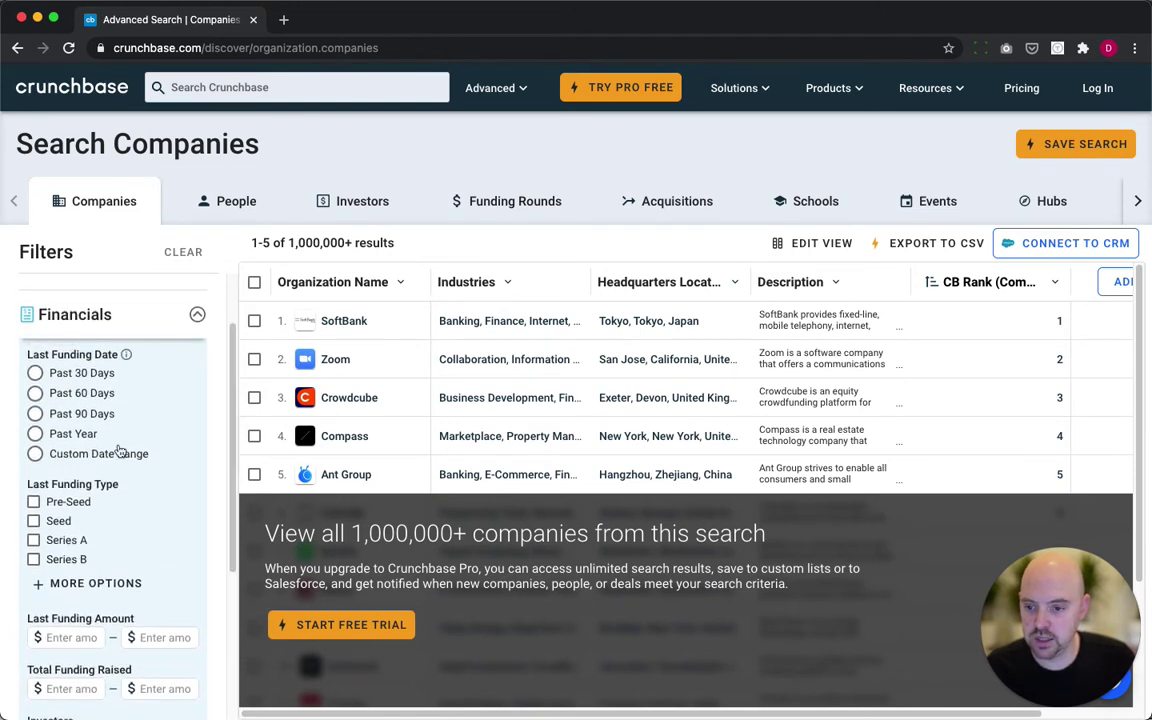
left_click(35, 502)
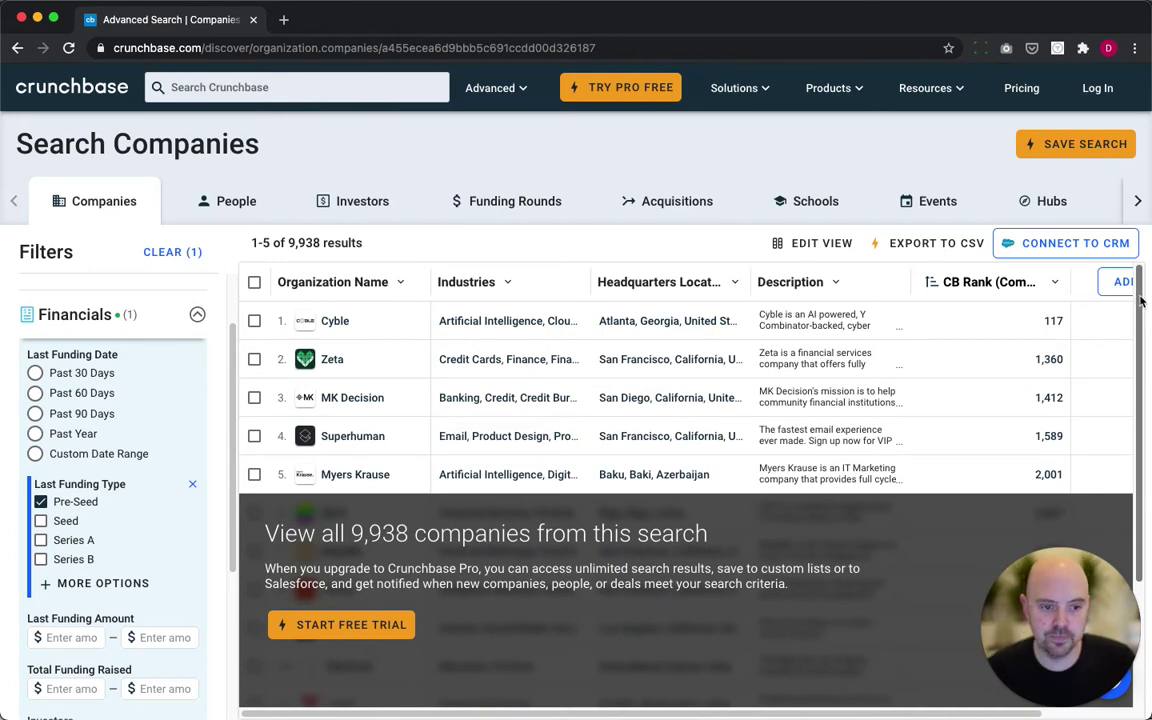
scroll(1140, 302, "down", 2)
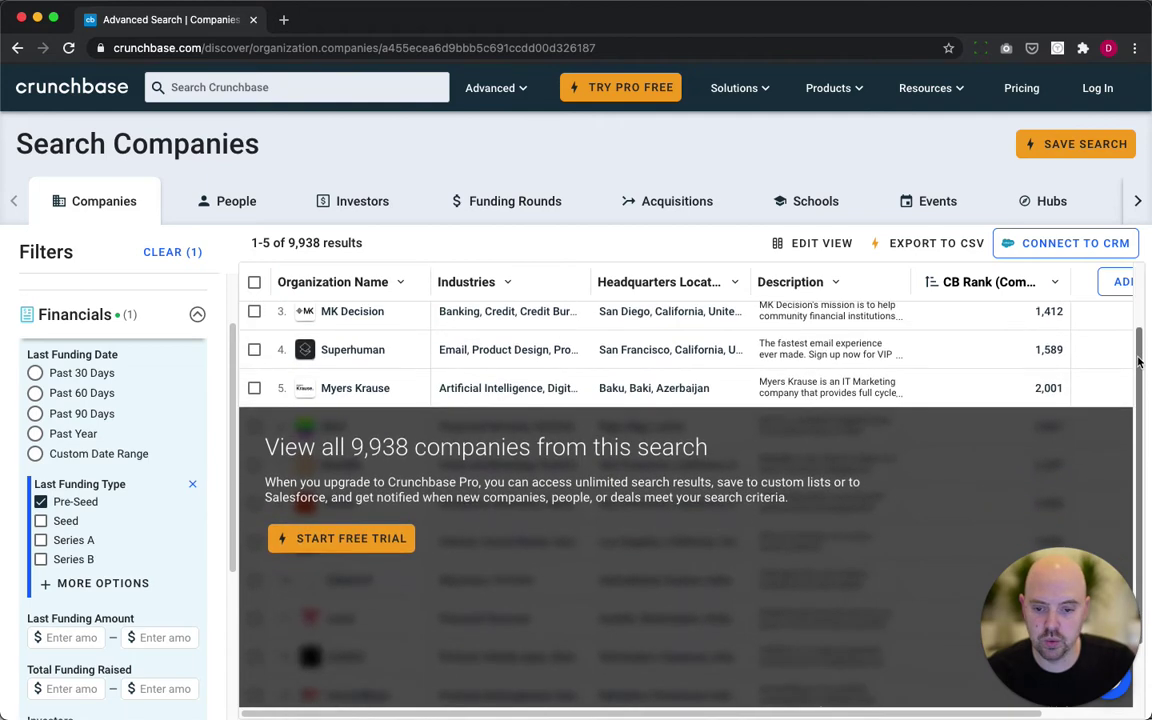
scroll(700, 380, "up", 2)
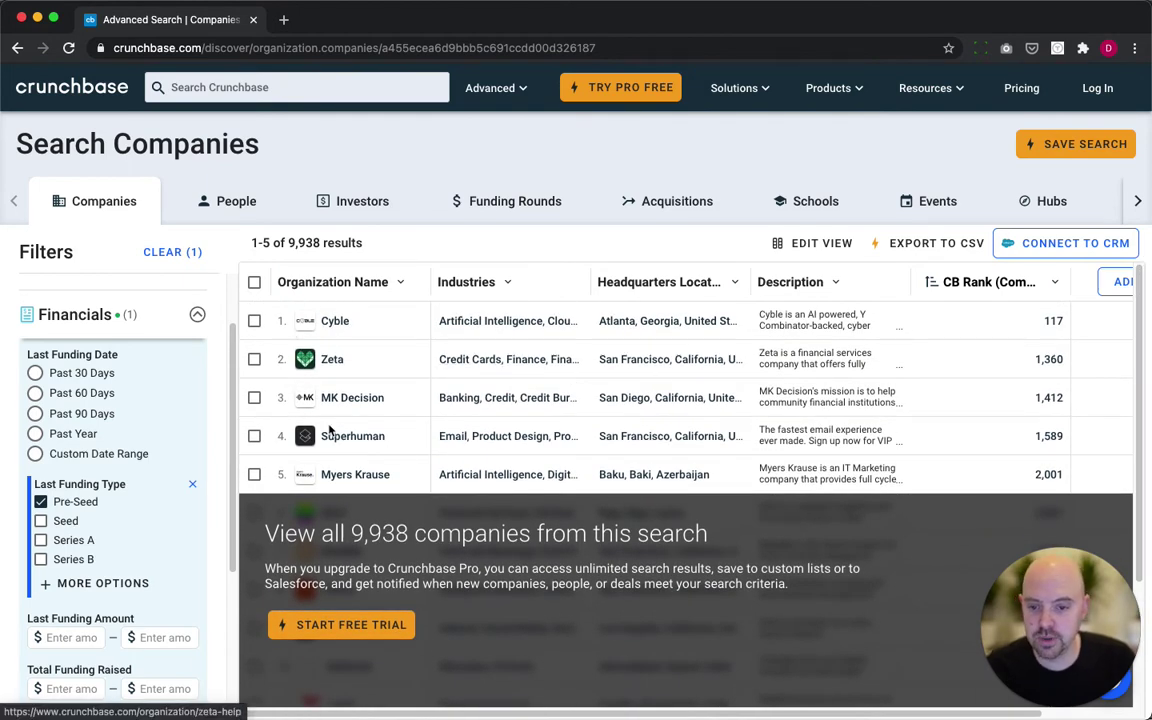
left_click(82, 373)
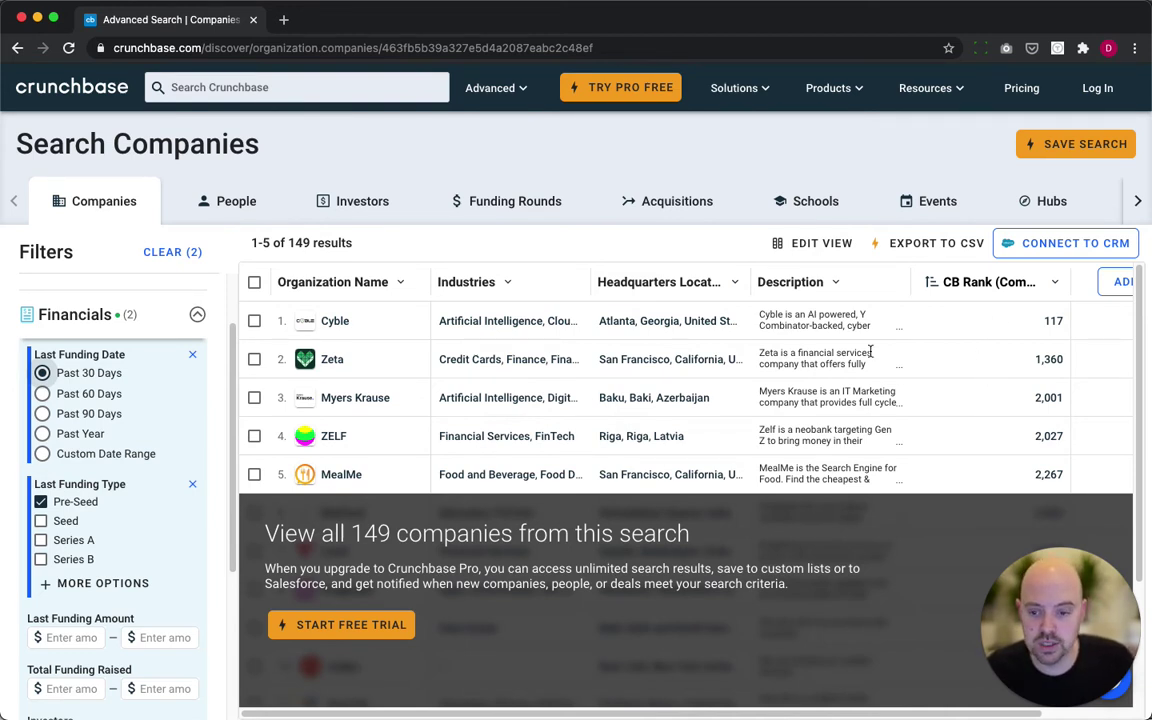
Change the last funding type filter to Seed only and preview the TreeCard entry in the results.
left_click(40, 502)
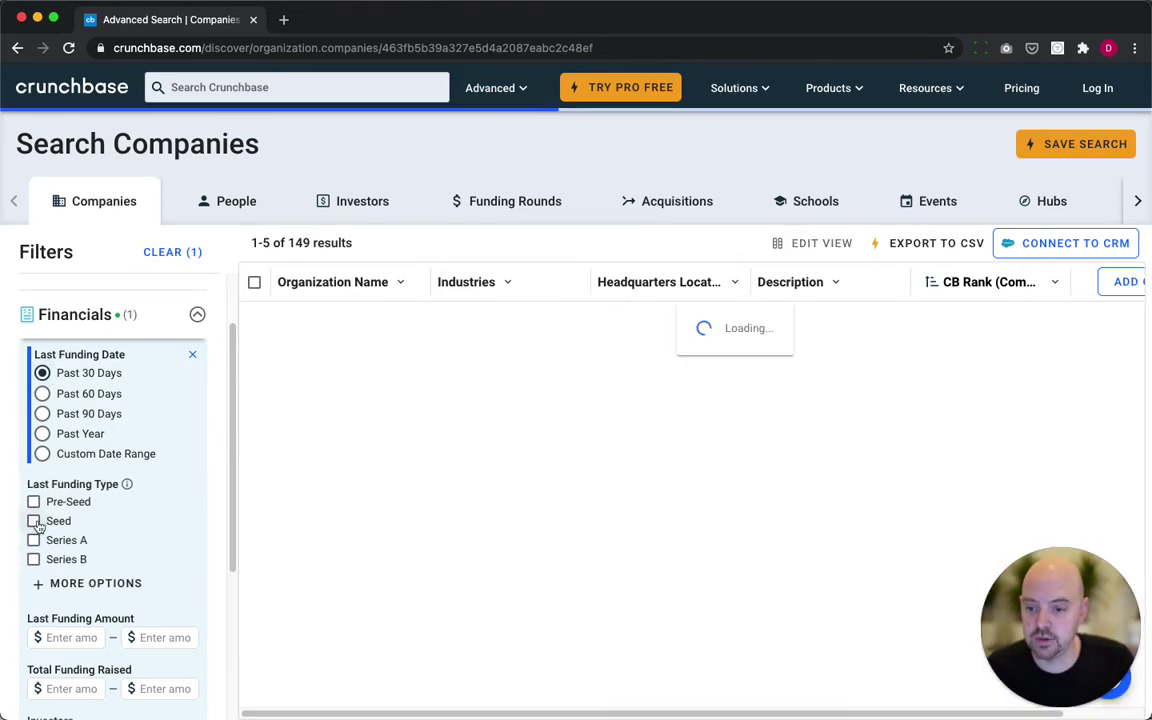
left_click(40, 521)
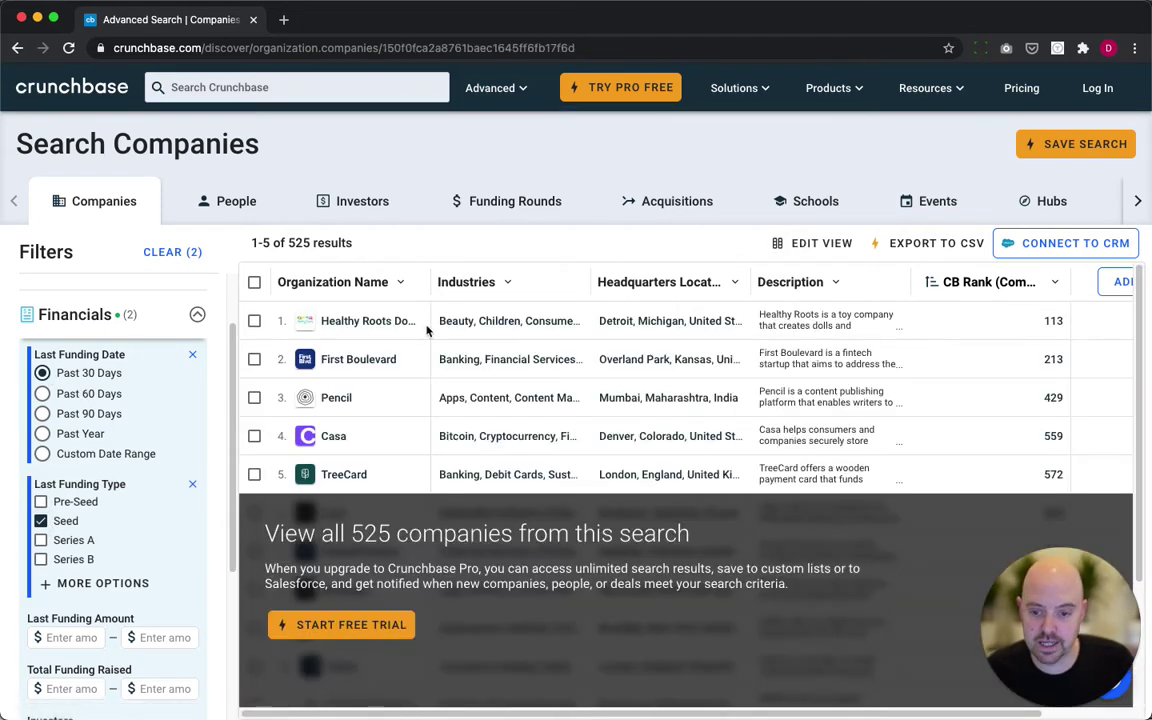
mouse_move(402, 473)
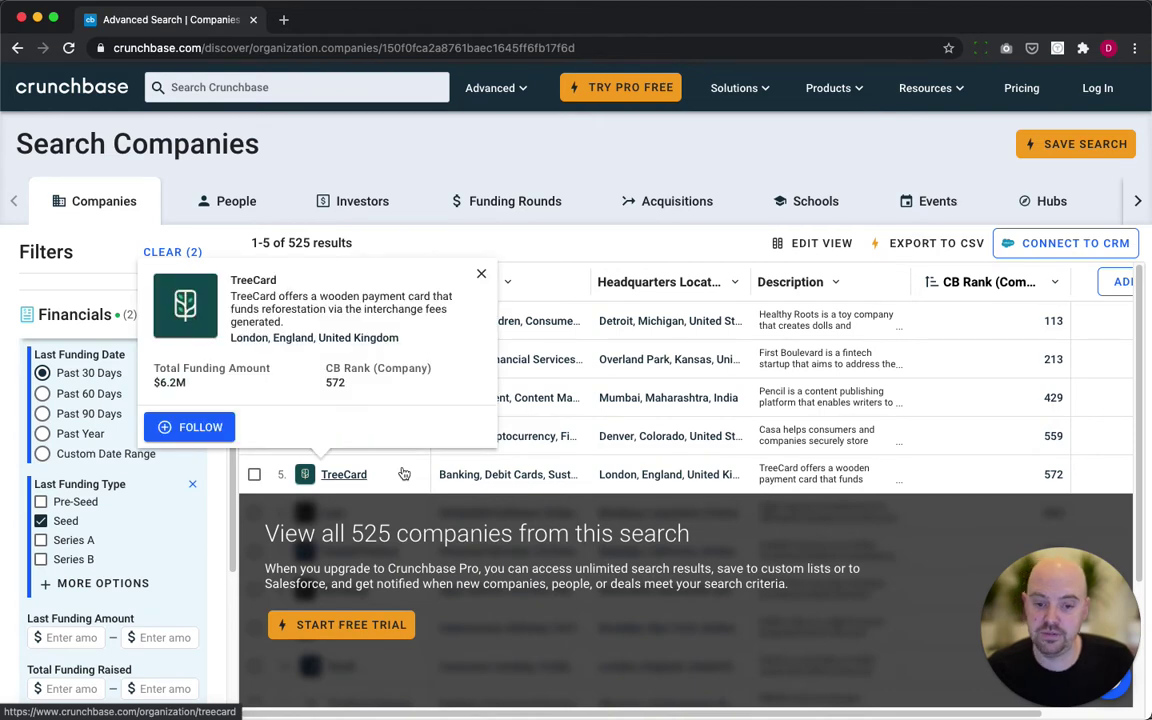
scroll(232, 536, "up", 2)
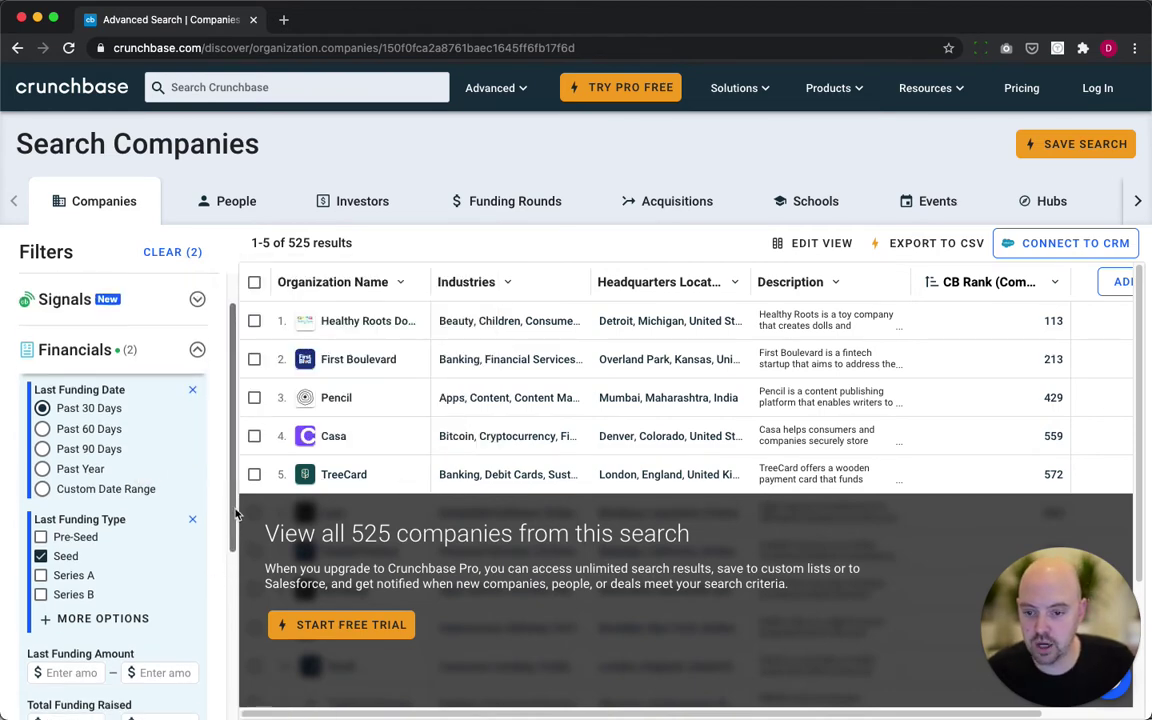
Collapse the Overview and Financials filter sections.
left_click(197, 300)
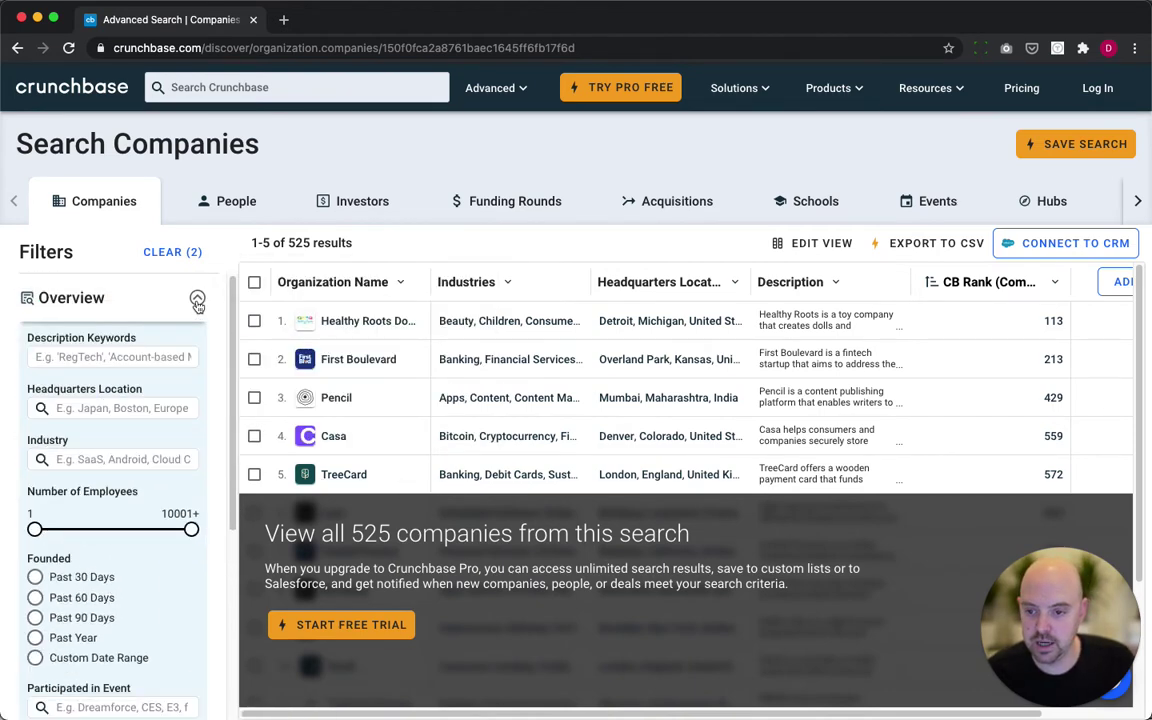
left_click(146, 457)
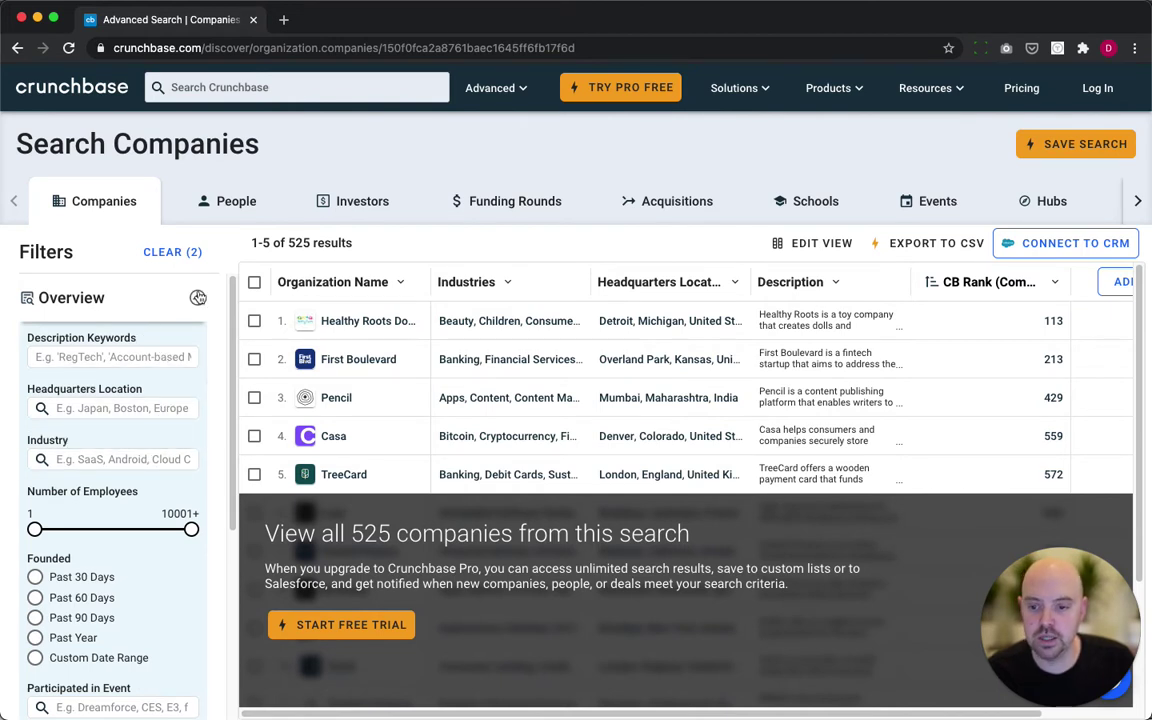
left_click(199, 297)
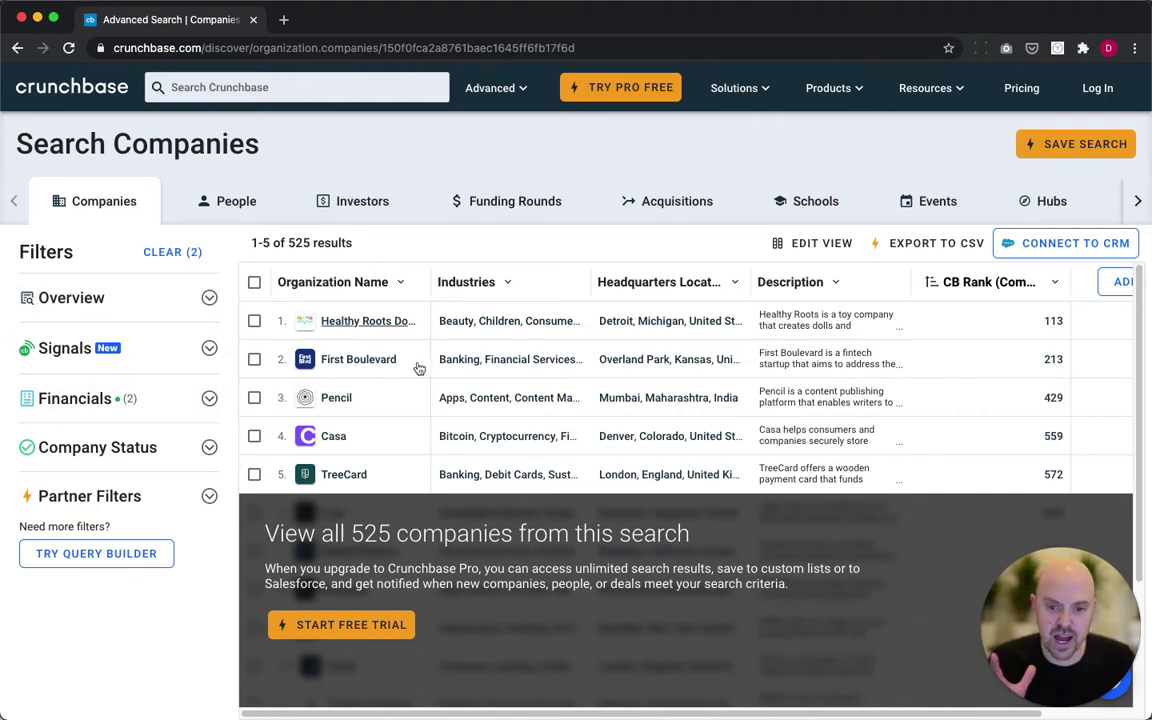
Reopen the Financials filters and change the last funding type to Series A only.
left_click(207, 398)
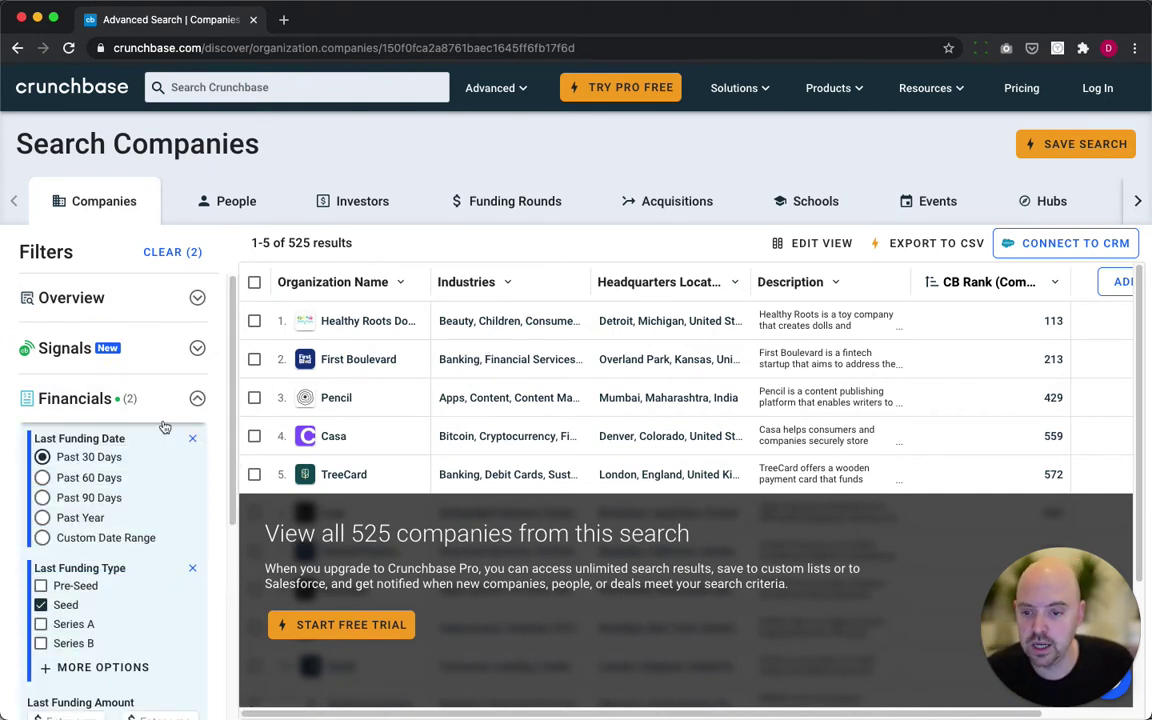
left_click(40, 604)
left_click(35, 624)
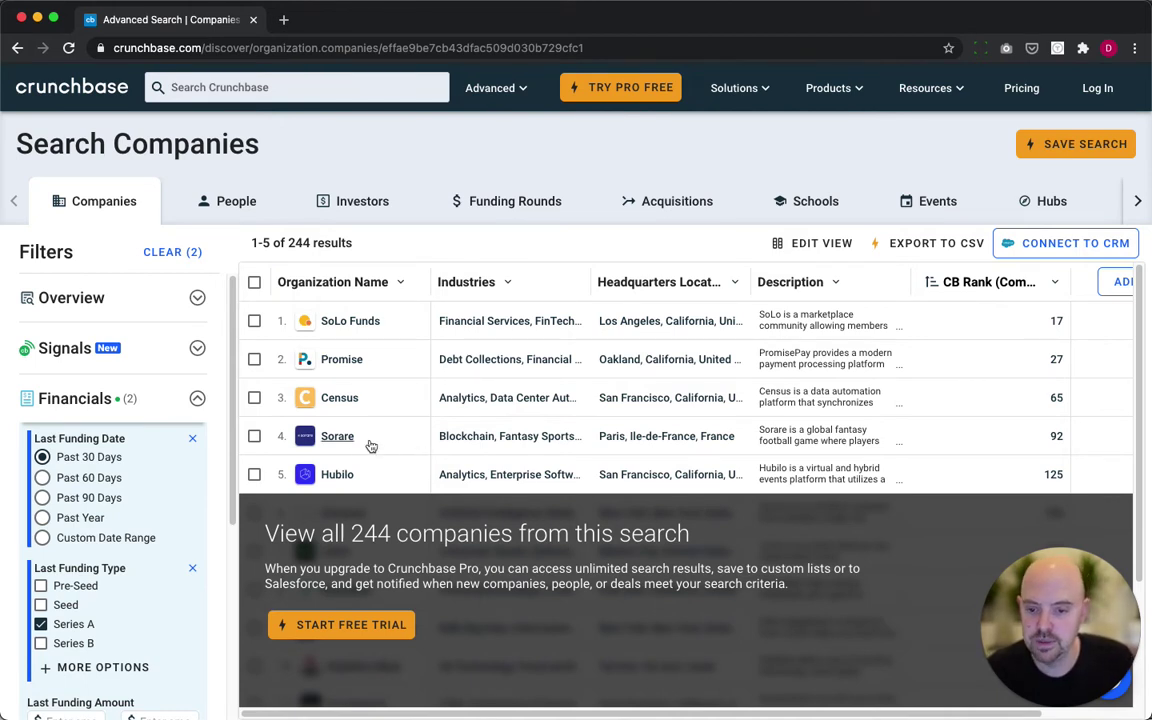
Preview the Hubilo entry in the results, dismiss its preview card and open the company's profile.
mouse_move(367, 472)
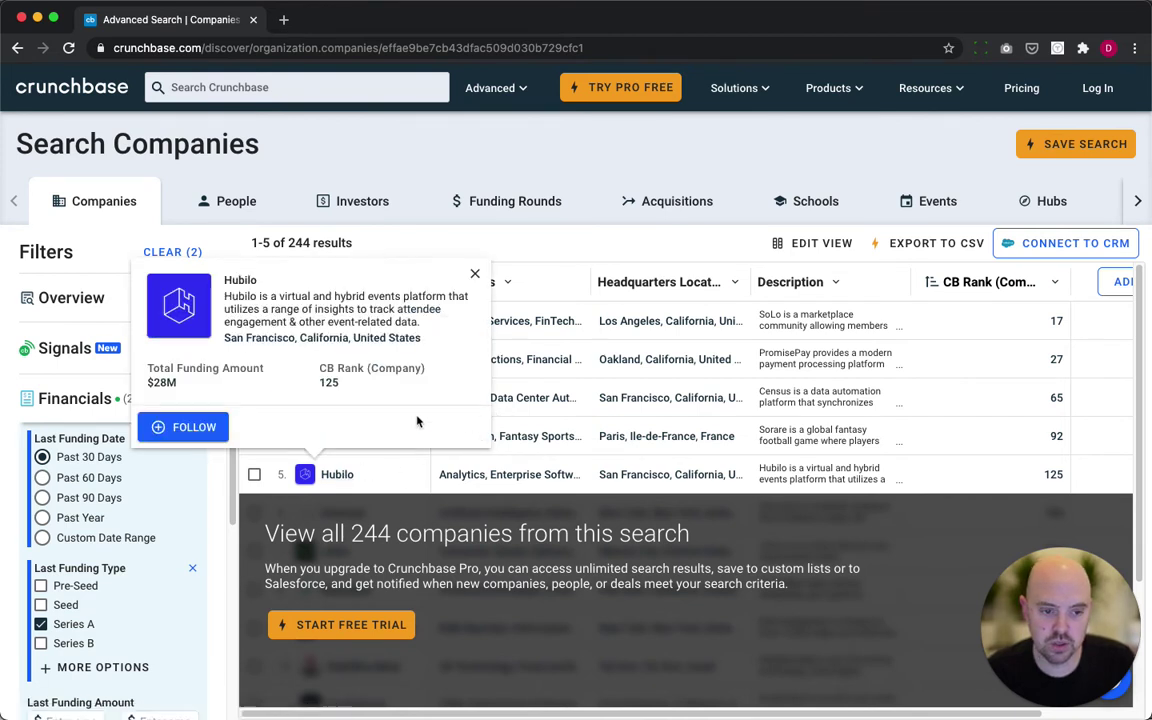
left_click(476, 273)
left_click(475, 274)
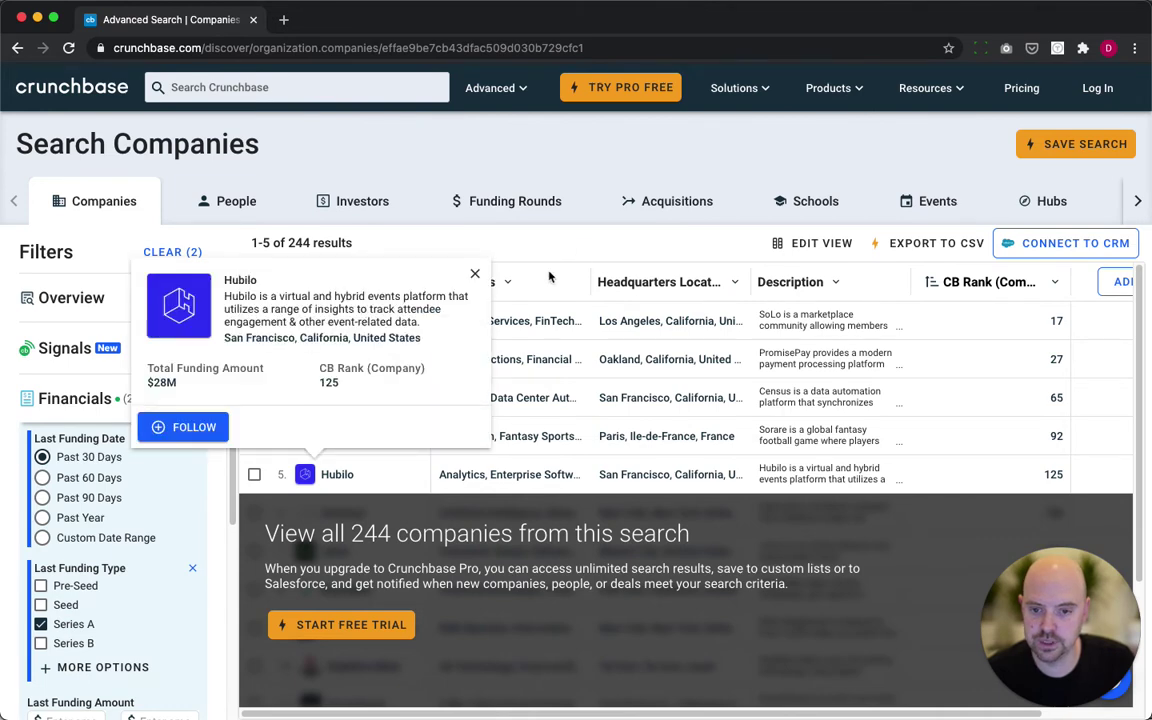
left_click(475, 274)
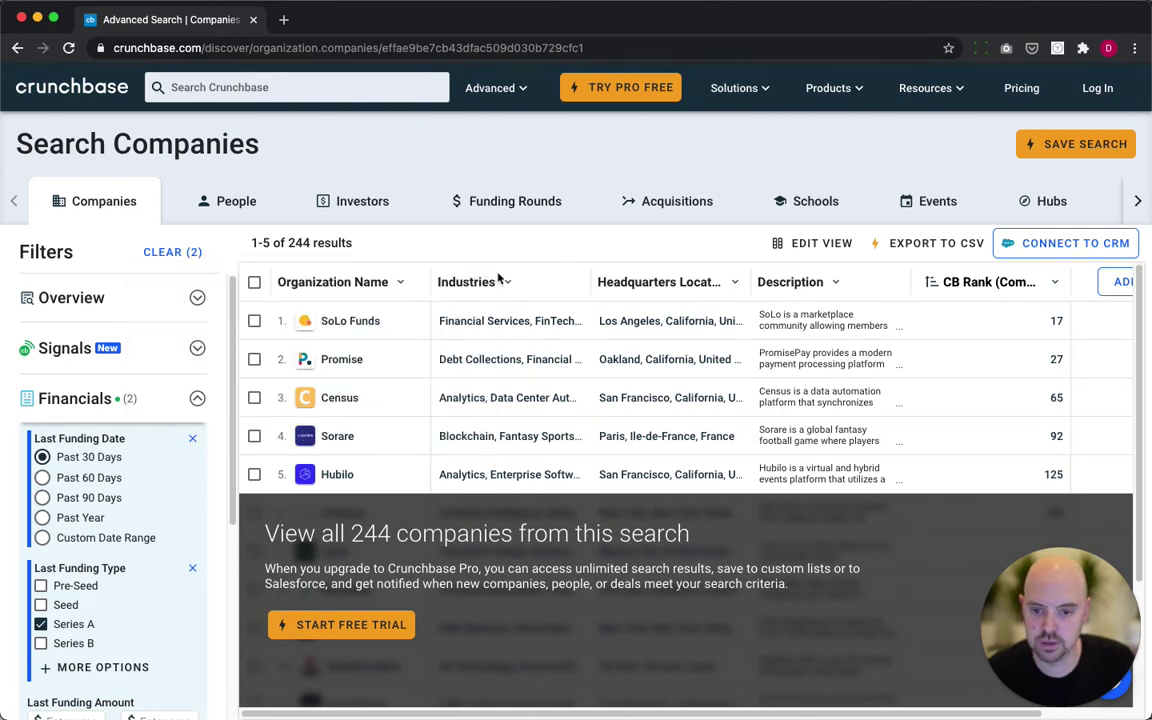
left_click(335, 475)
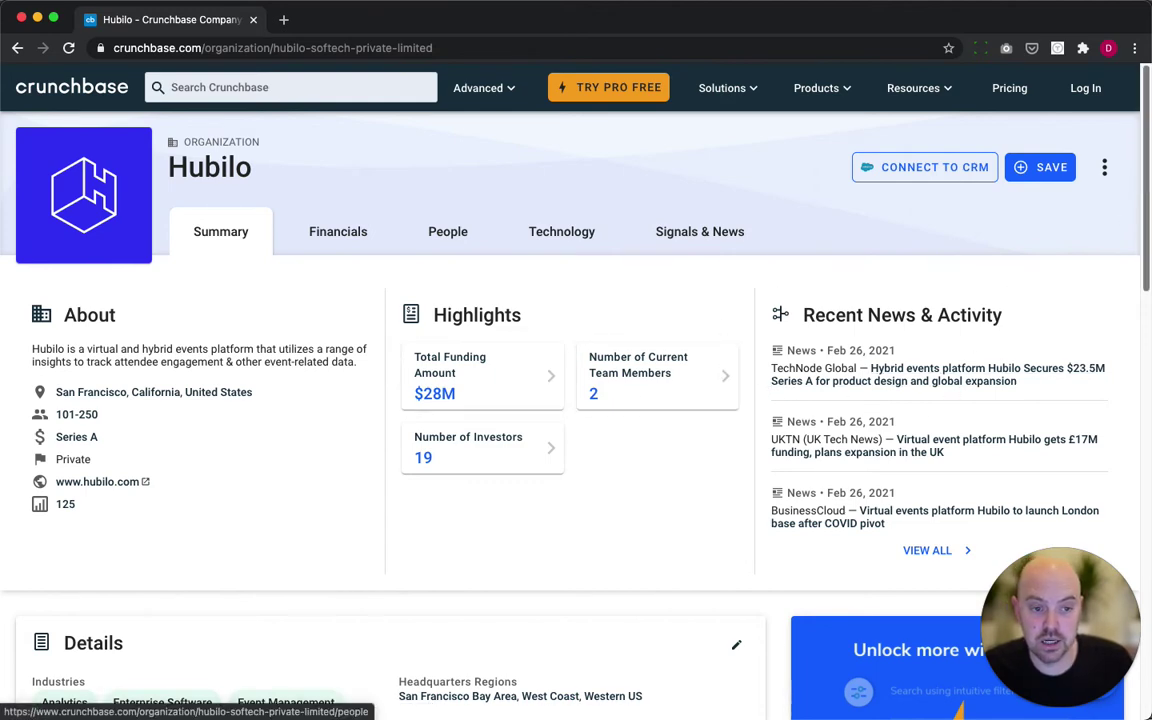
Examine the details in Hubilo's company summary and expand the full company description.
scroll(1145, 205, "down", 2)
left_click_drag(1145, 205, 1127, 318)
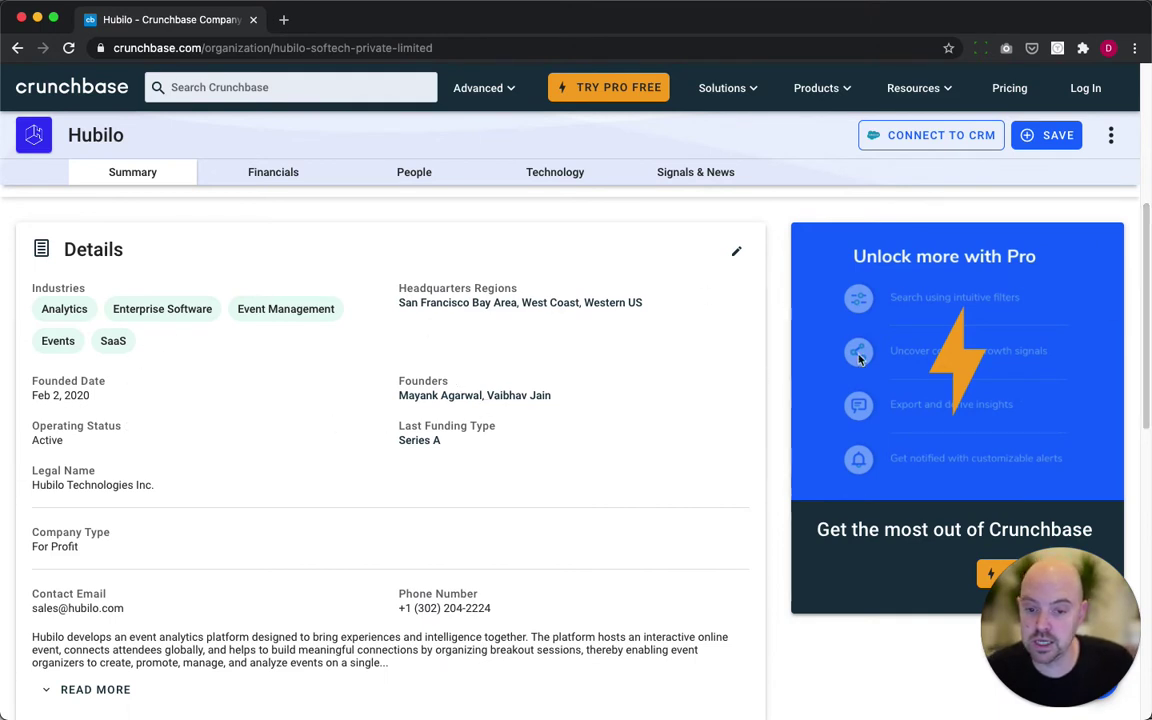
scroll(1145, 265, "down", 2)
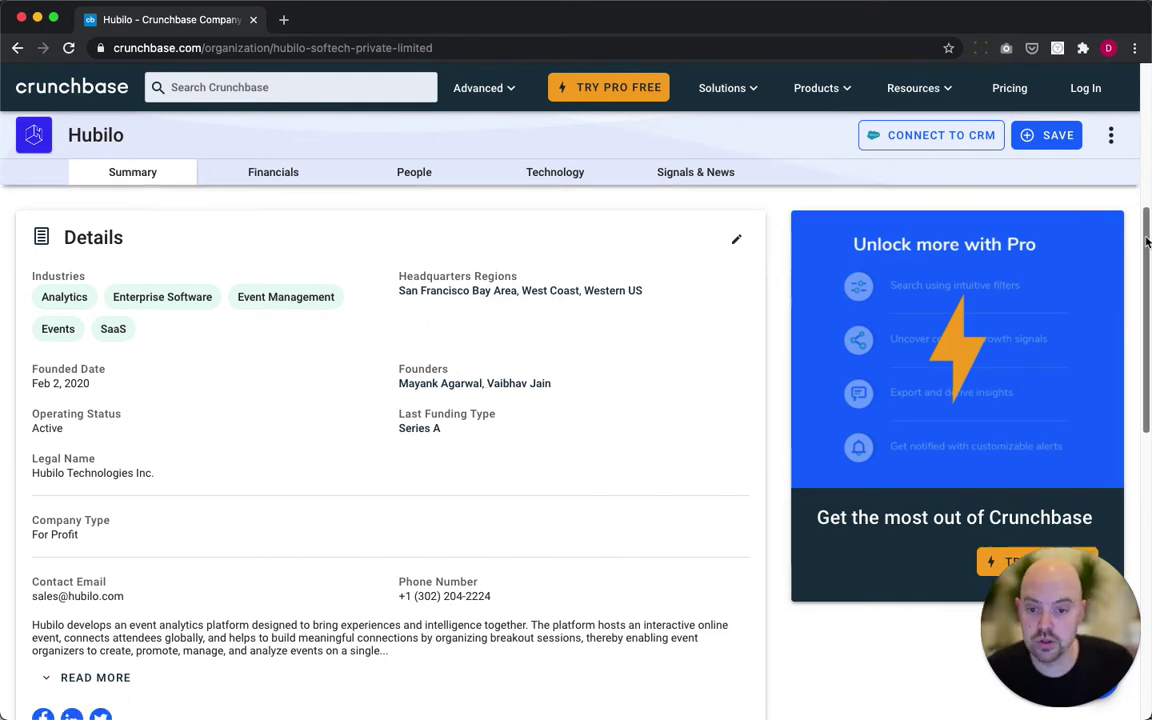
left_click_drag(1145, 265, 1135, 295)
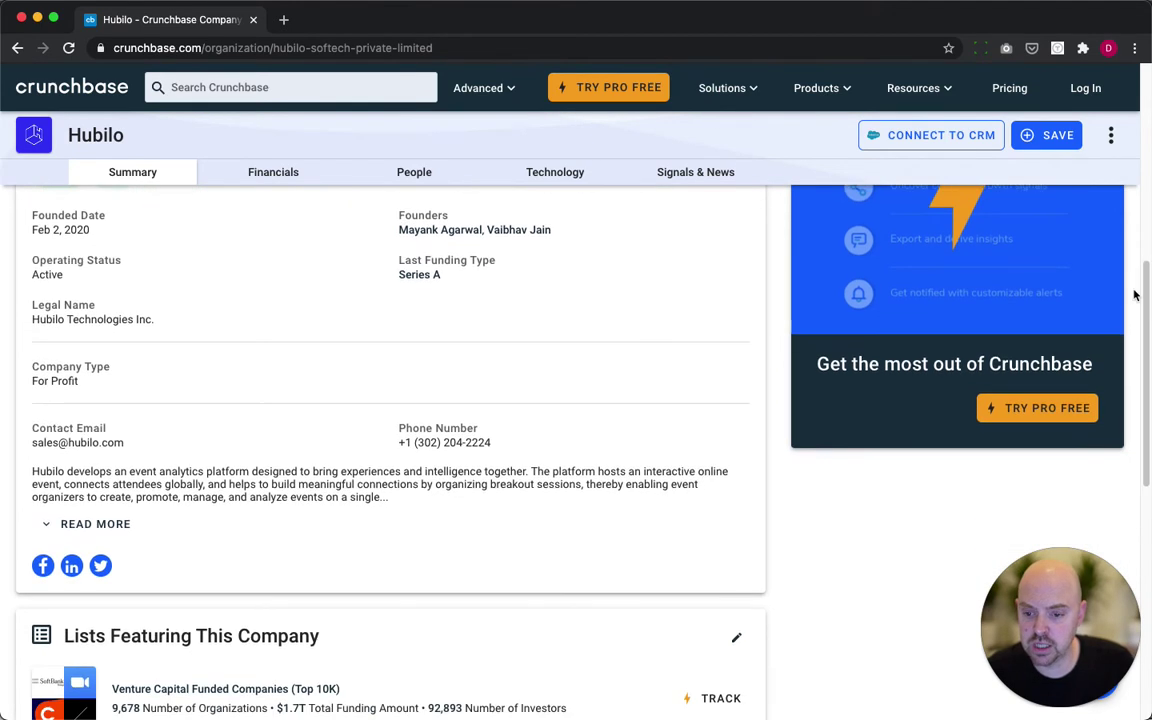
left_click(110, 523)
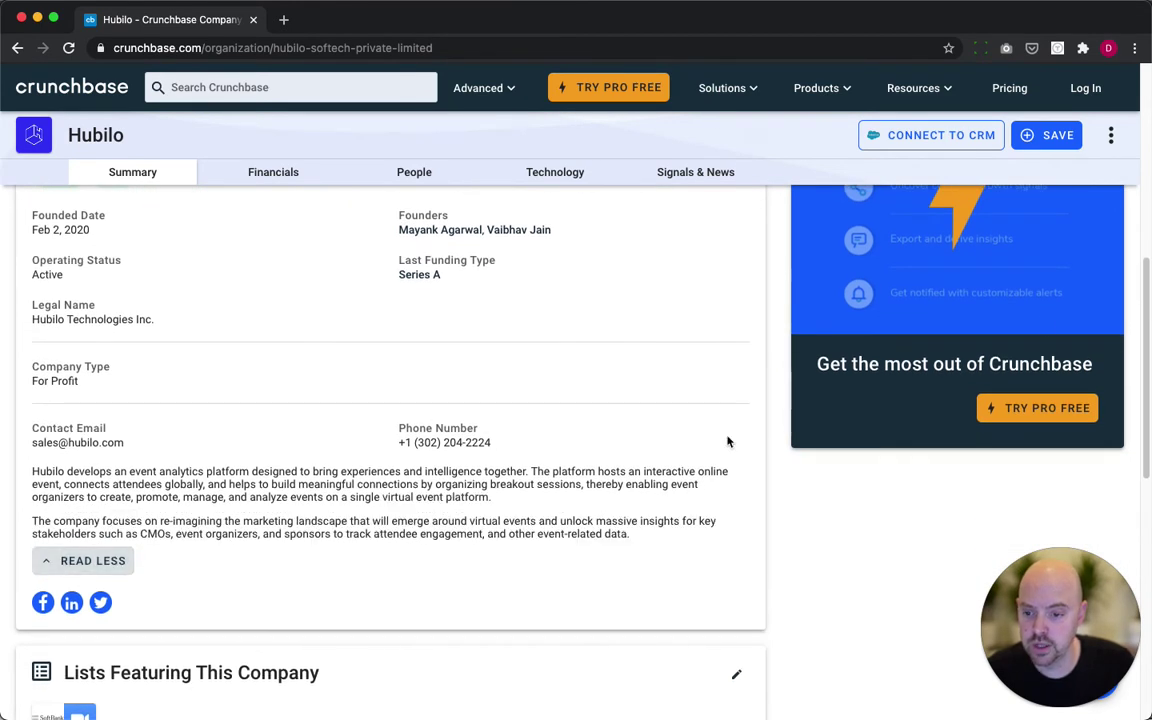
left_click_drag(1137, 281, 1122, 490)
scroll(542, 268, "up", 15)
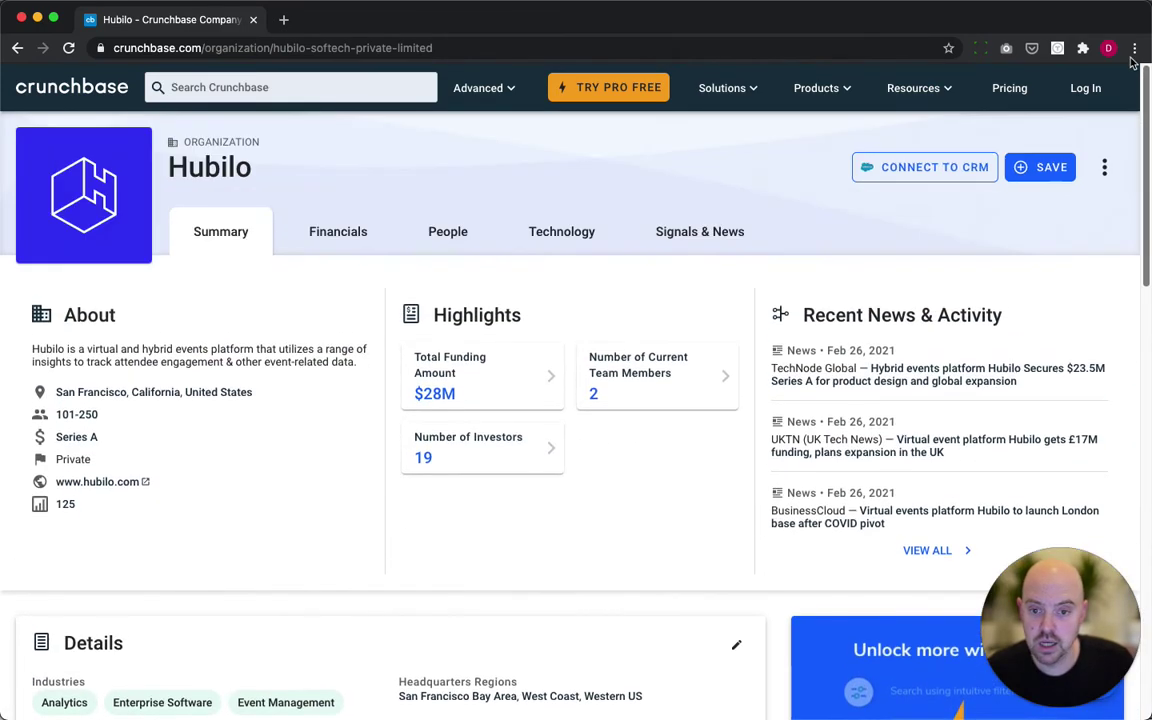
Examine Hubilo's financials, covering its funding rounds and the list of investors.
left_click(348, 231)
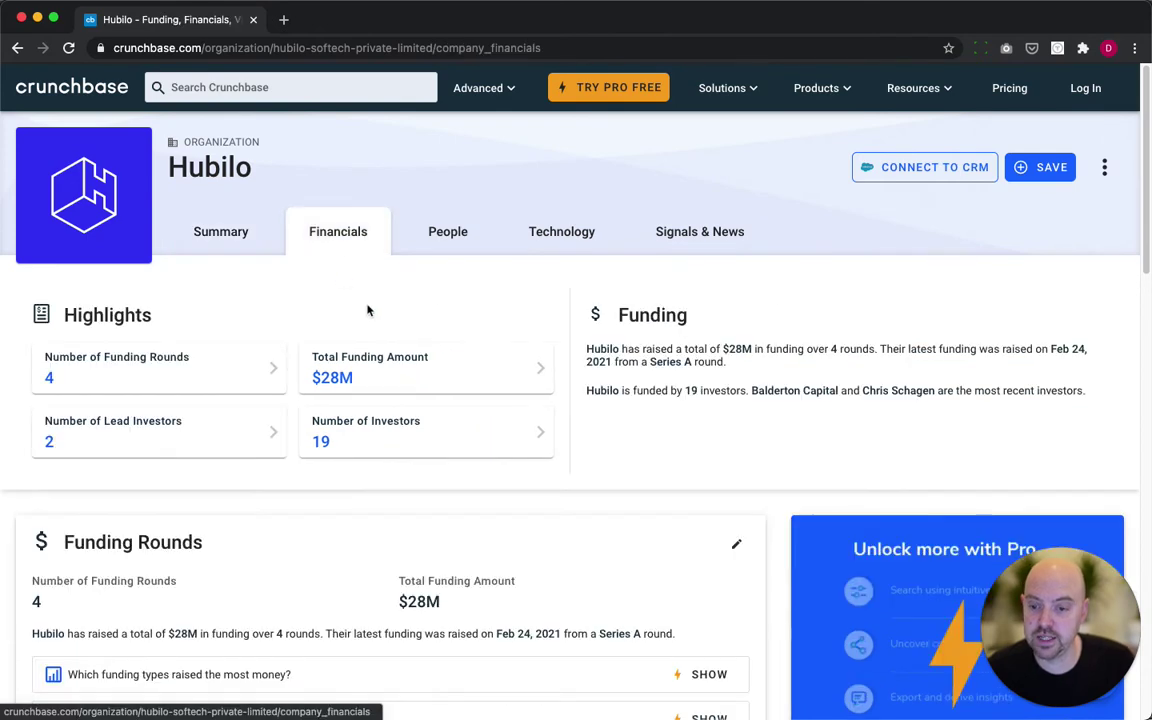
scroll(480, 363, "down", 8)
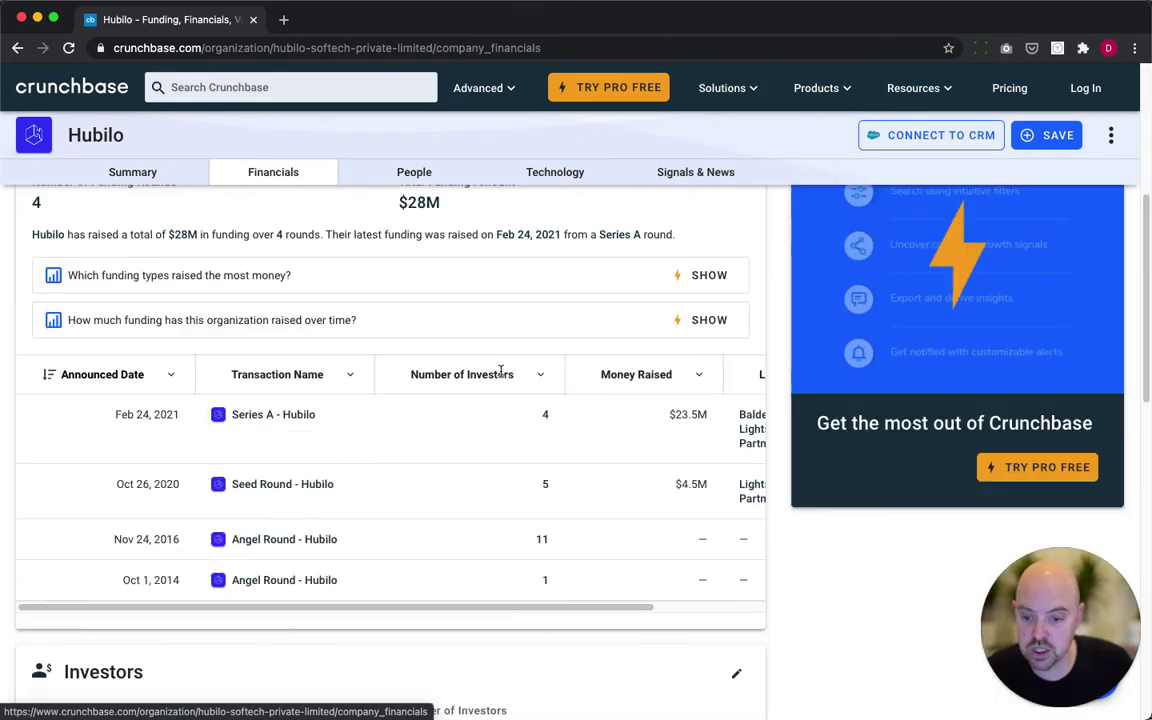
scroll(419, 462, "down", 8)
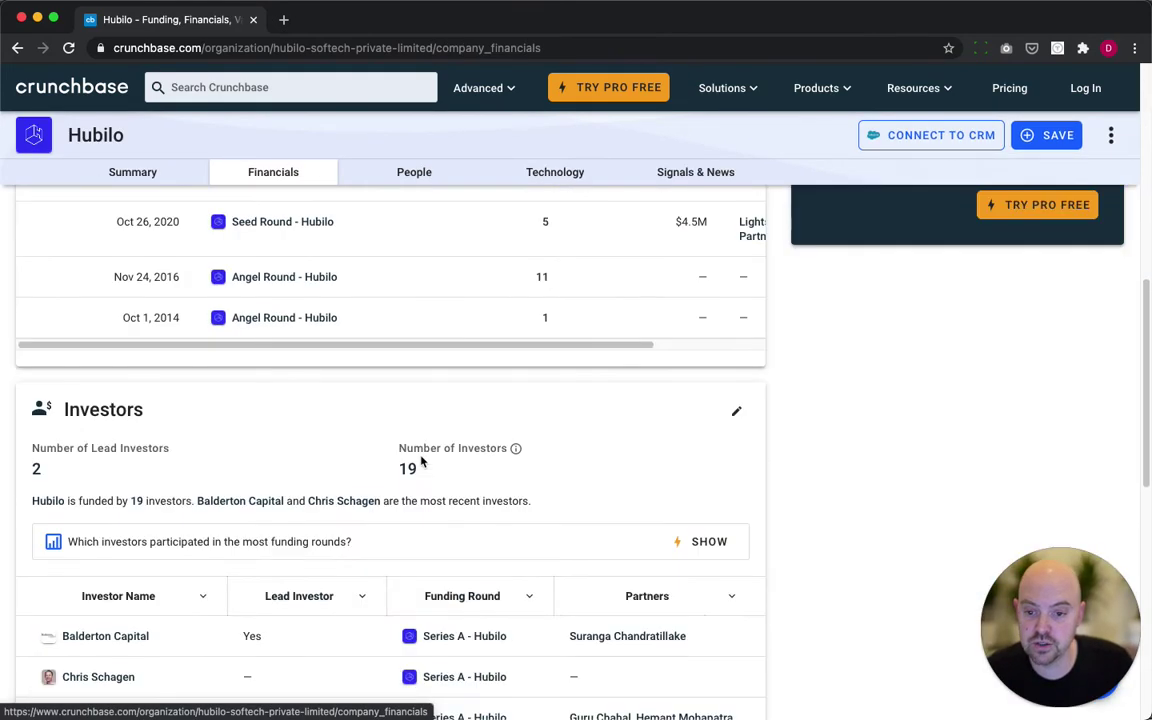
scroll(270, 526, "down", 1)
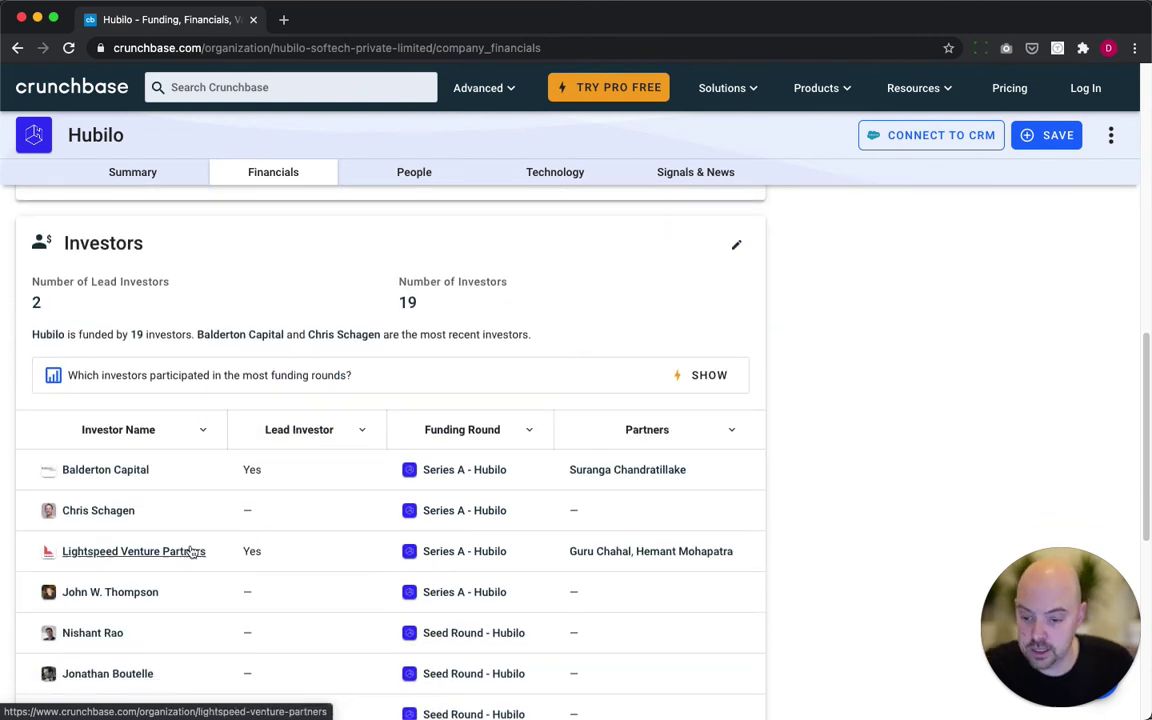
scroll(198, 549, "down", 3)
mouse_move(200, 548)
scroll(797, 558, "down", 5)
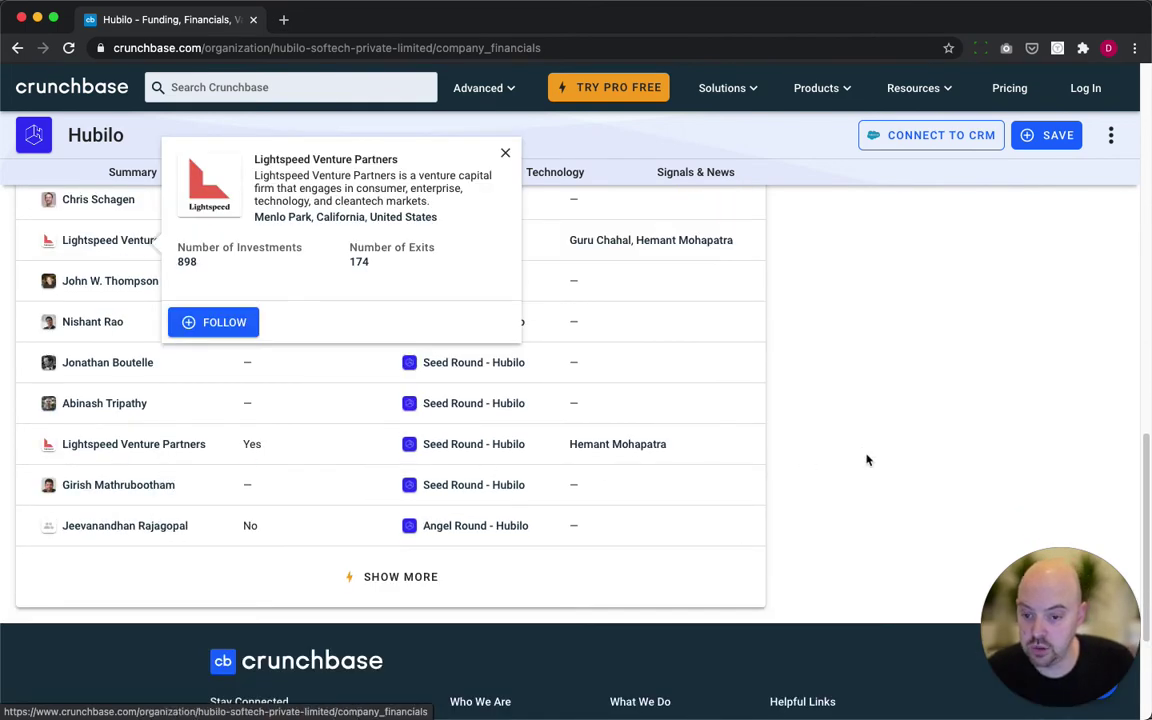
scroll(866, 460, "up", 15)
Review Hubilo's current team, and examine its technology information down to the mobile app metrics.
left_click(455, 231)
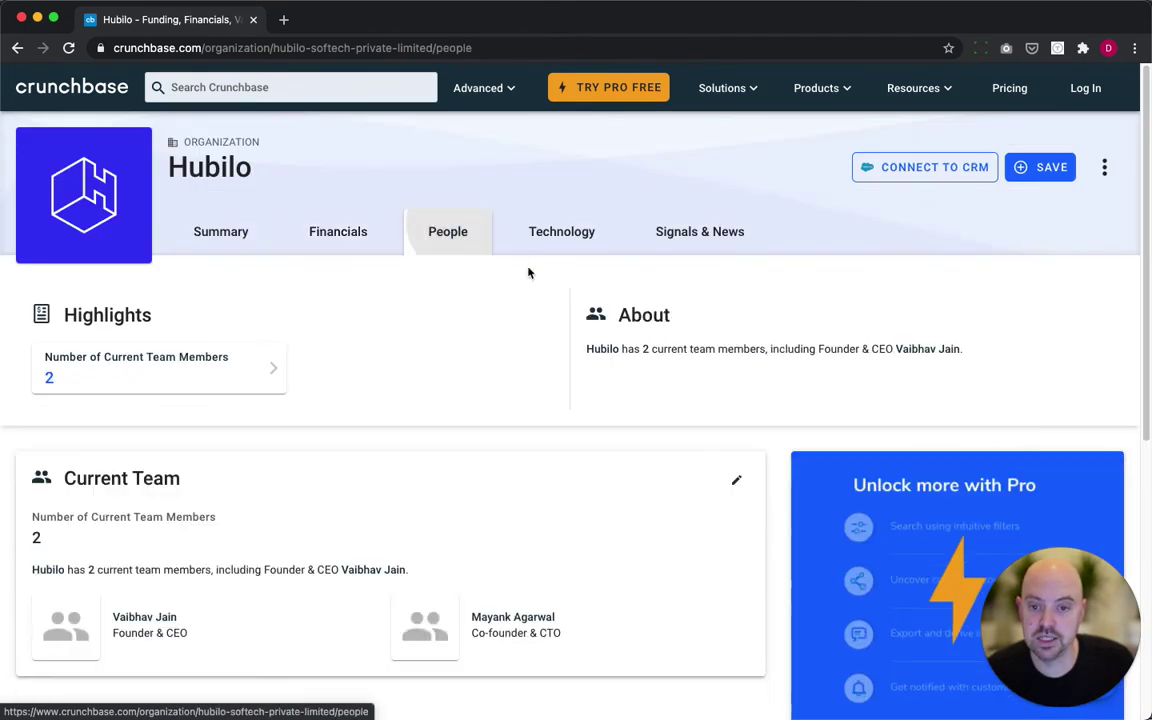
left_click(540, 227)
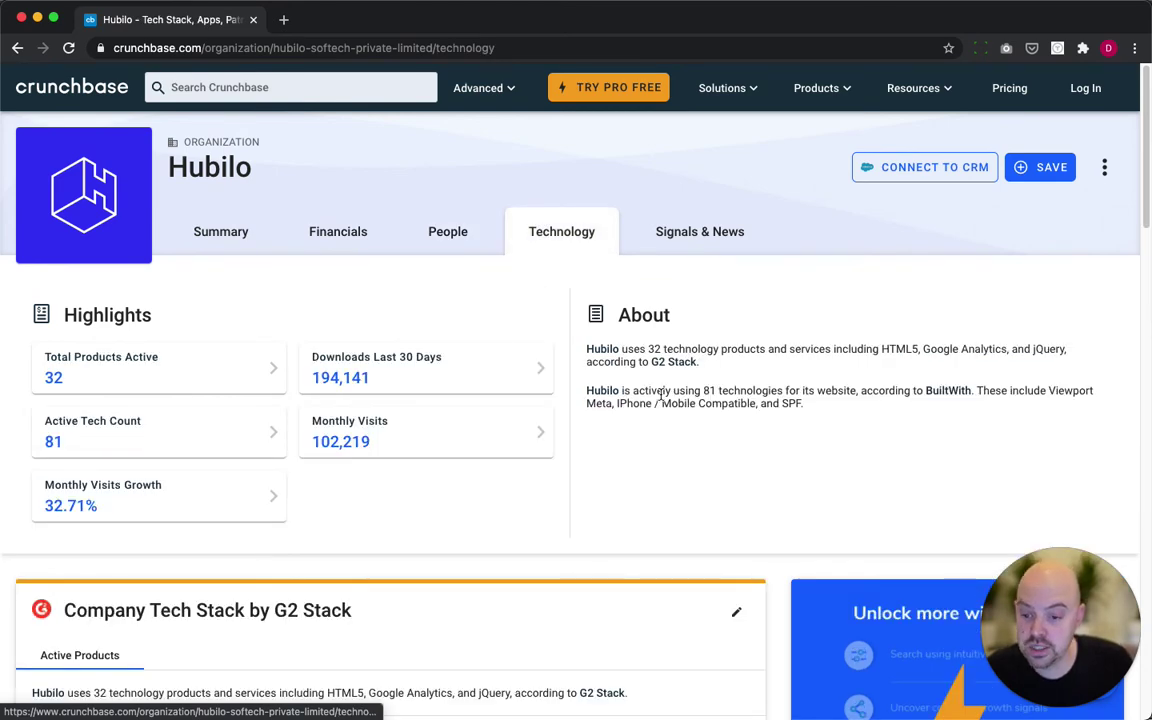
scroll(662, 398, "down", 4)
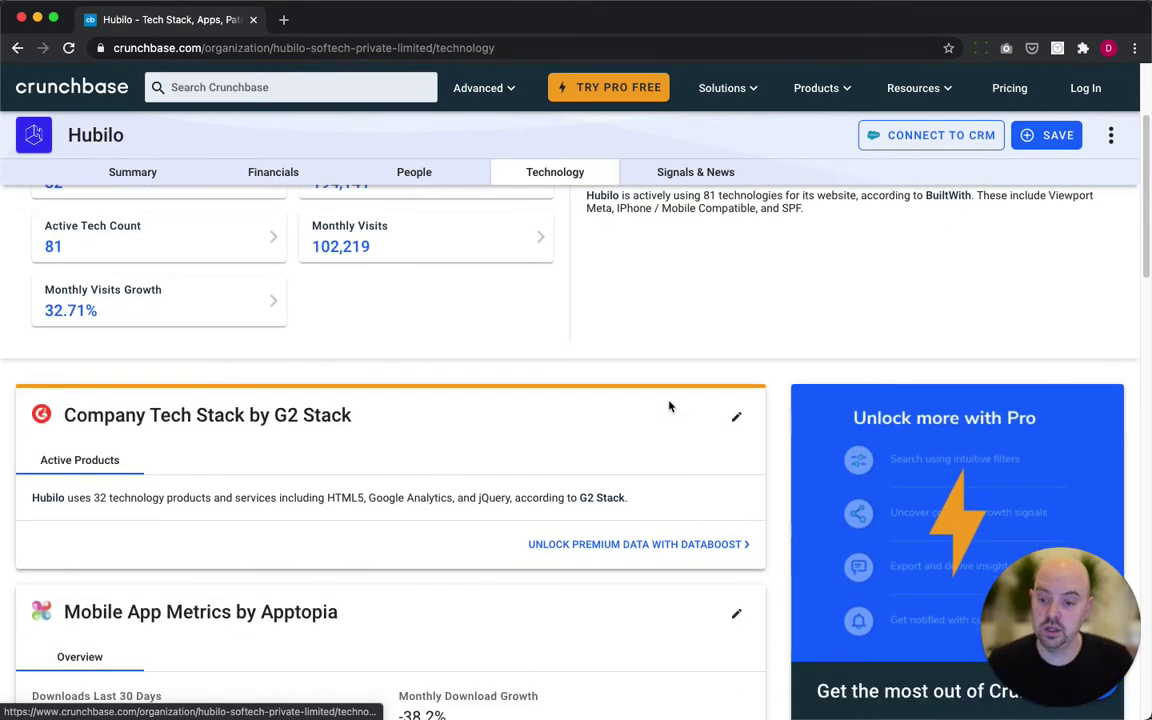
scroll(670, 406, "down", 5)
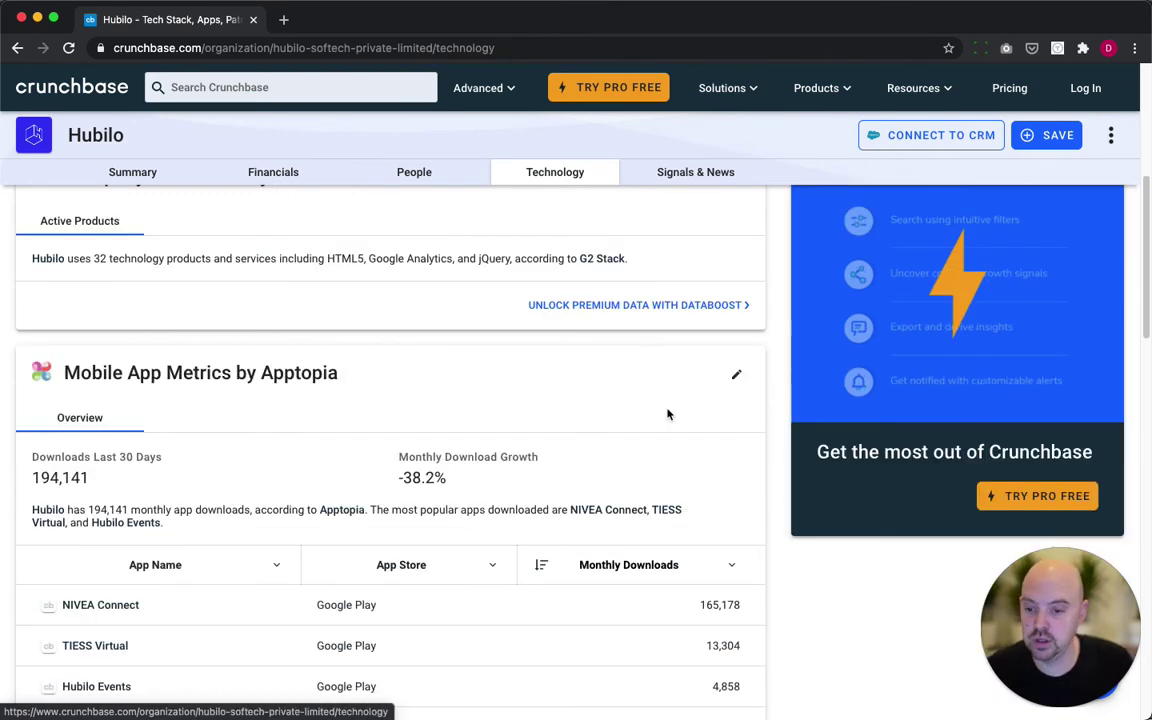
scroll(668, 414, "down", 2)
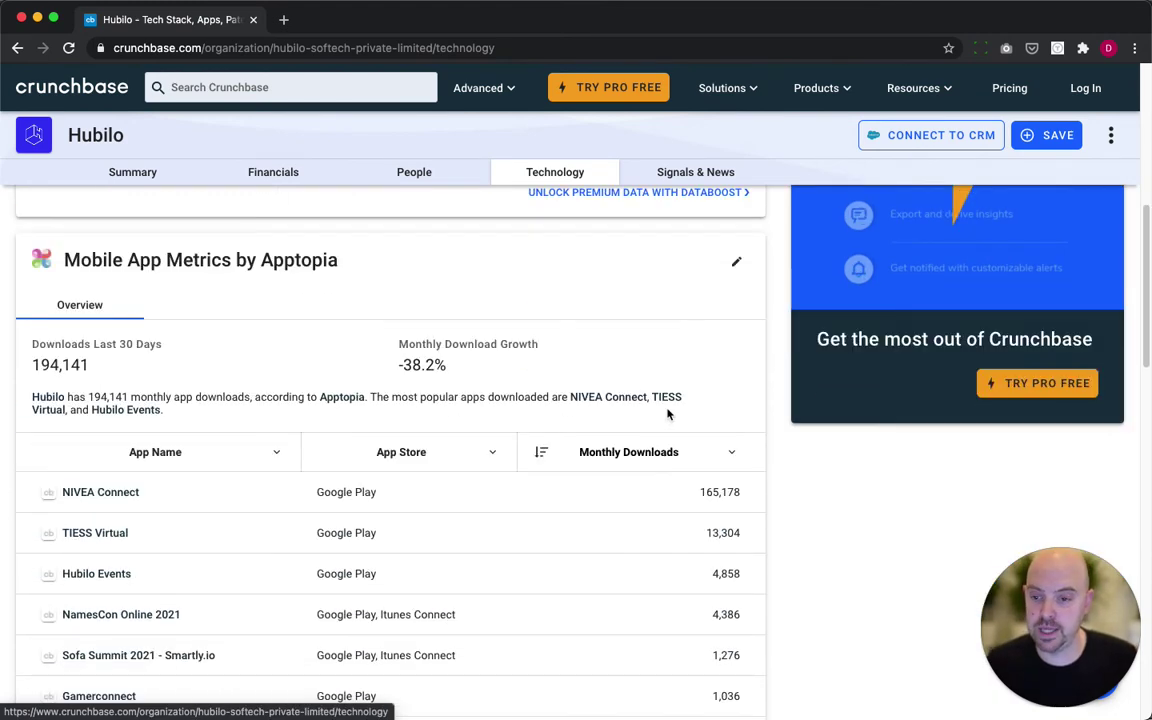
scroll(668, 414, "up", 10)
Look through Hubilo's recent news and activity, and return to the company summary.
left_click(694, 240)
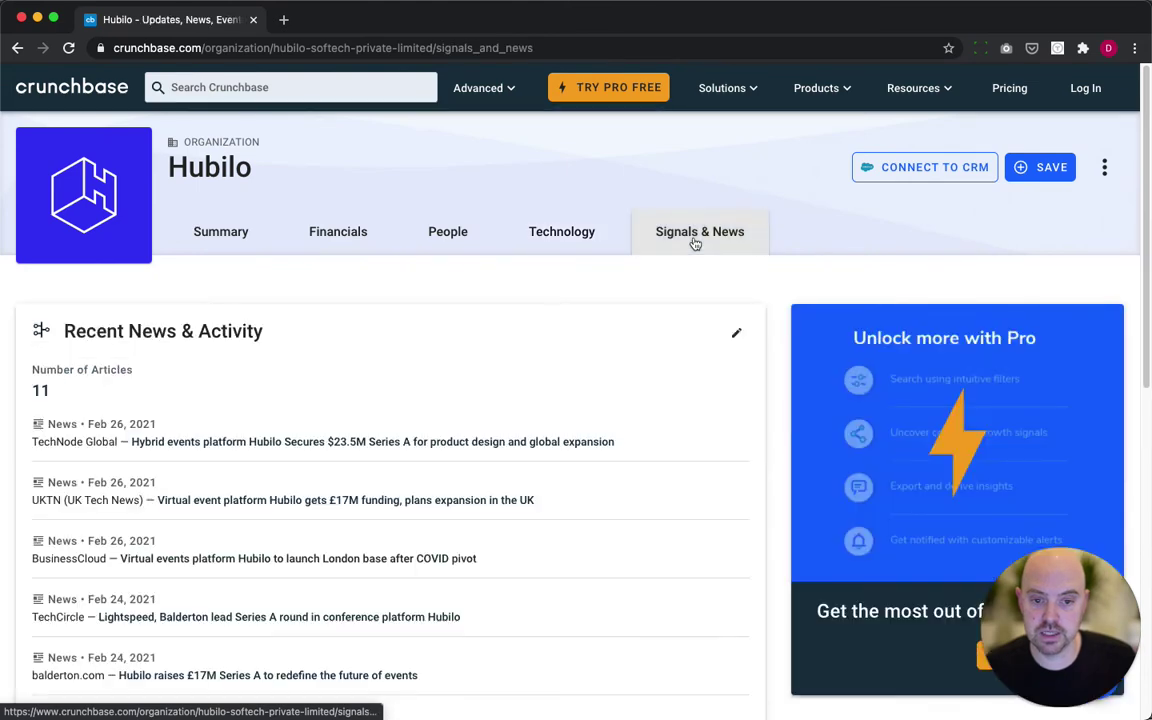
scroll(370, 432, "down", 3)
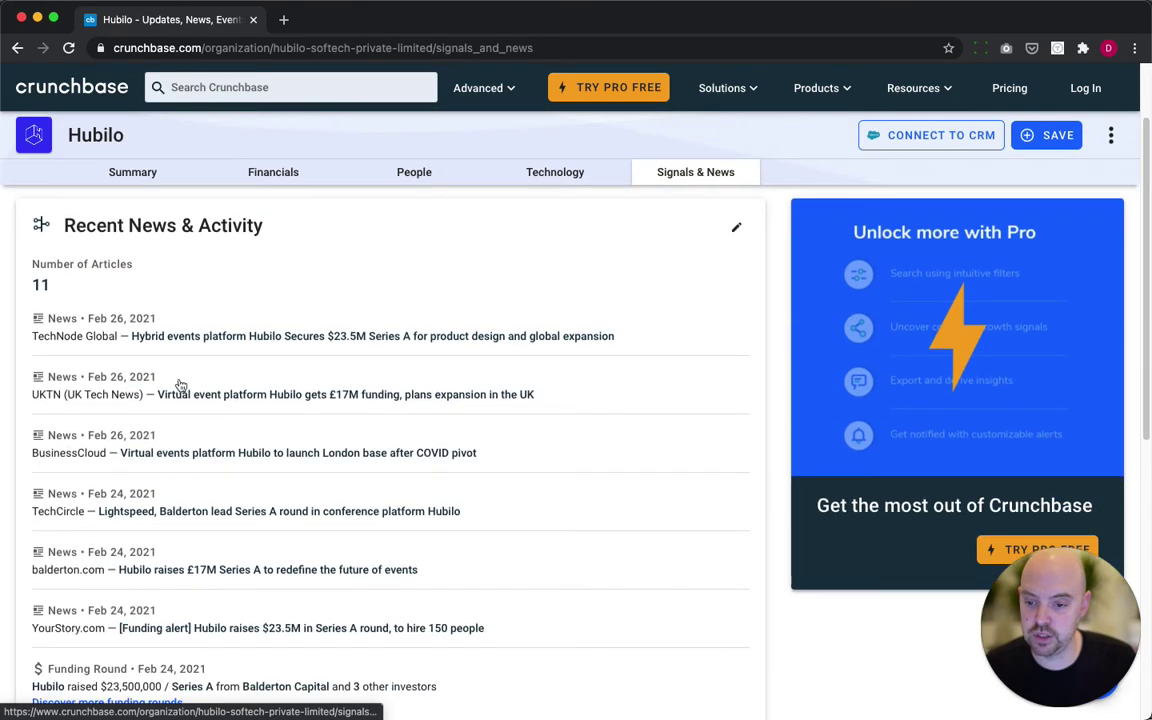
scroll(377, 352, "up", 3)
left_click(207, 240)
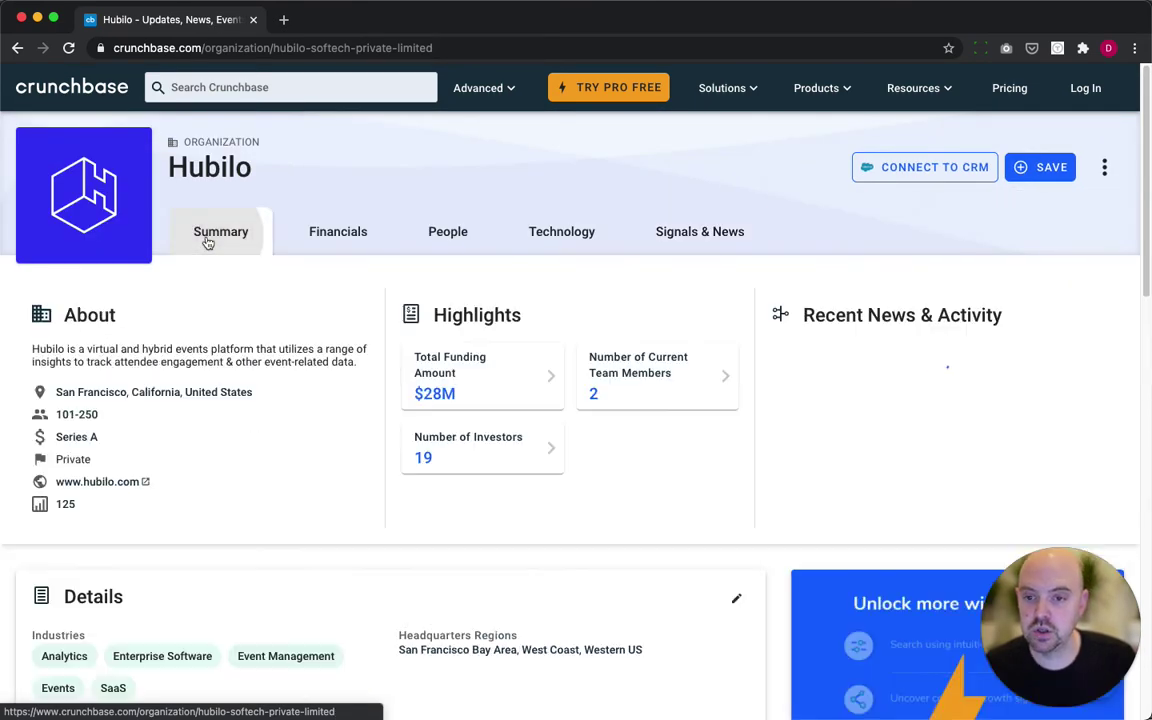